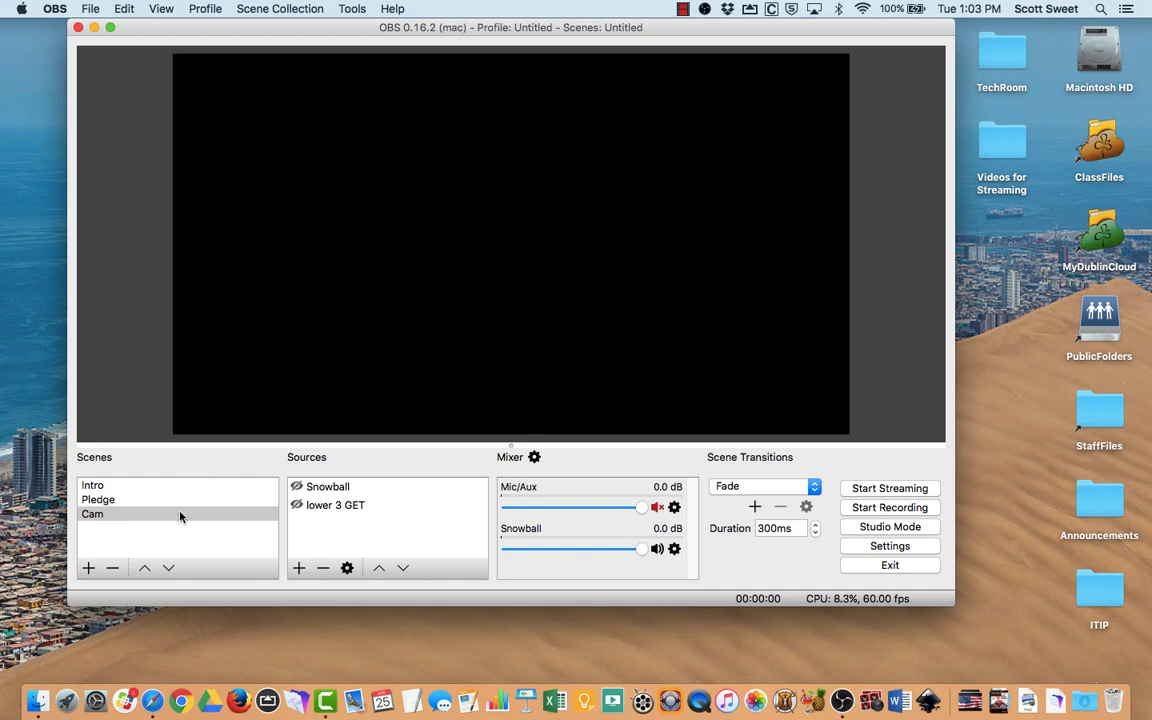
In the Cam scene, add a Video Capture Device source named 'Ziggi 1'
click(180, 515)
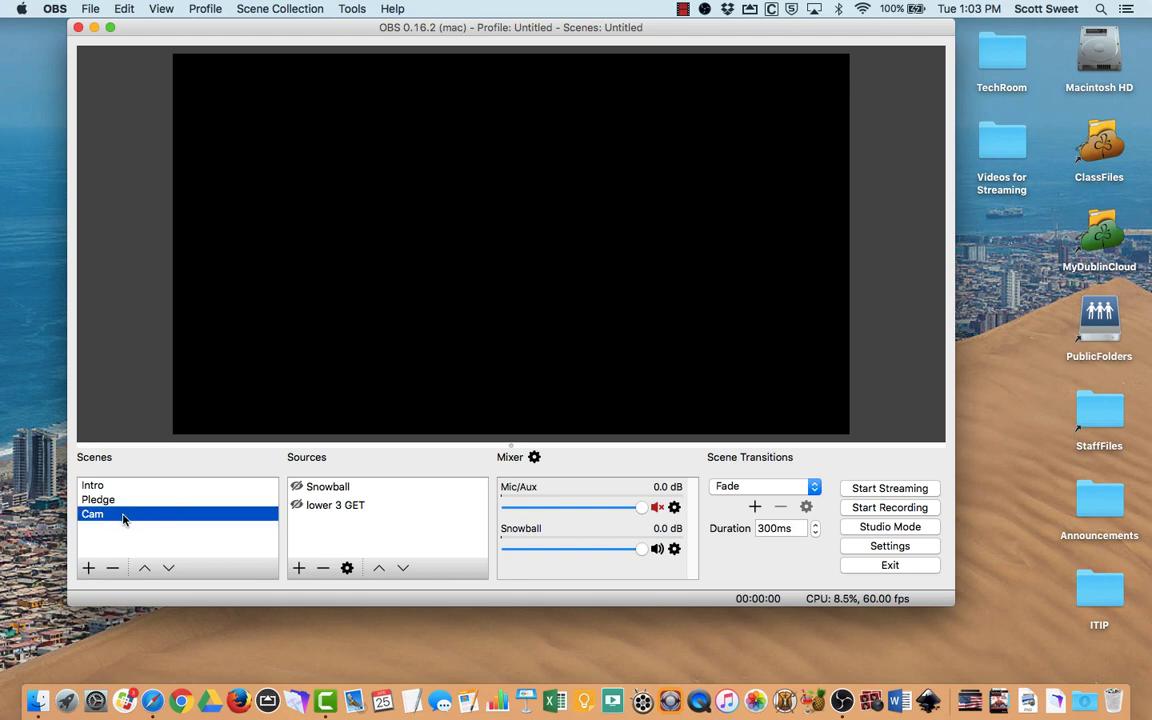
click(298, 568)
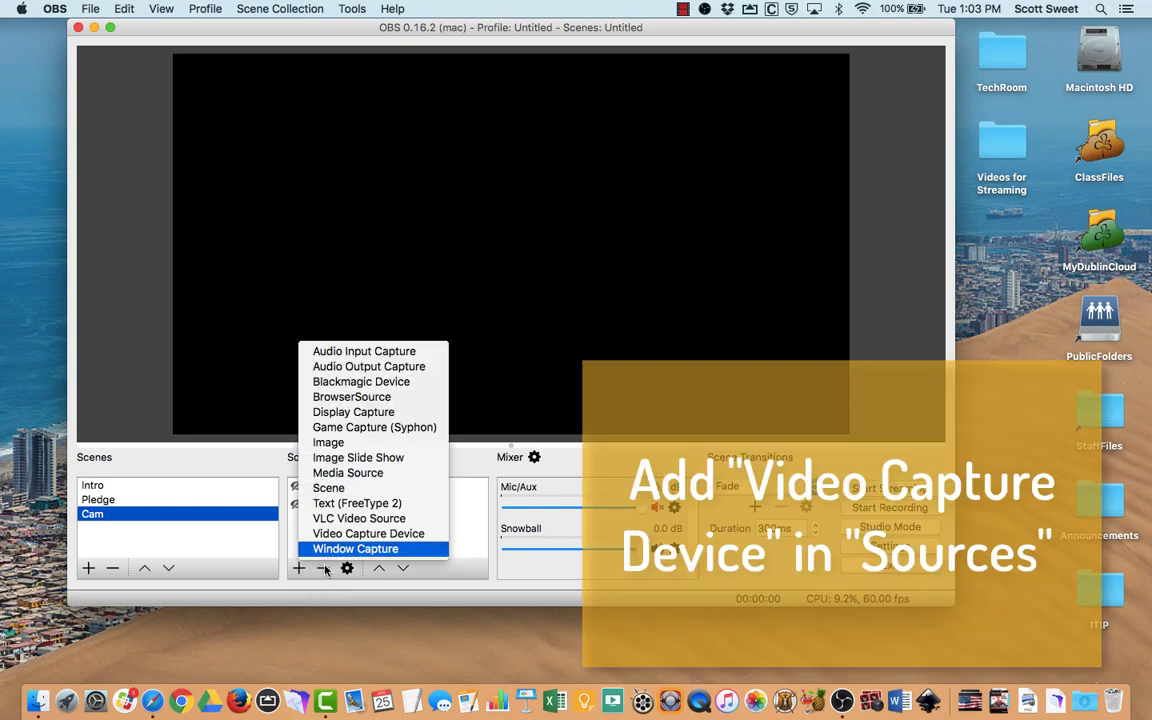
click(336, 534)
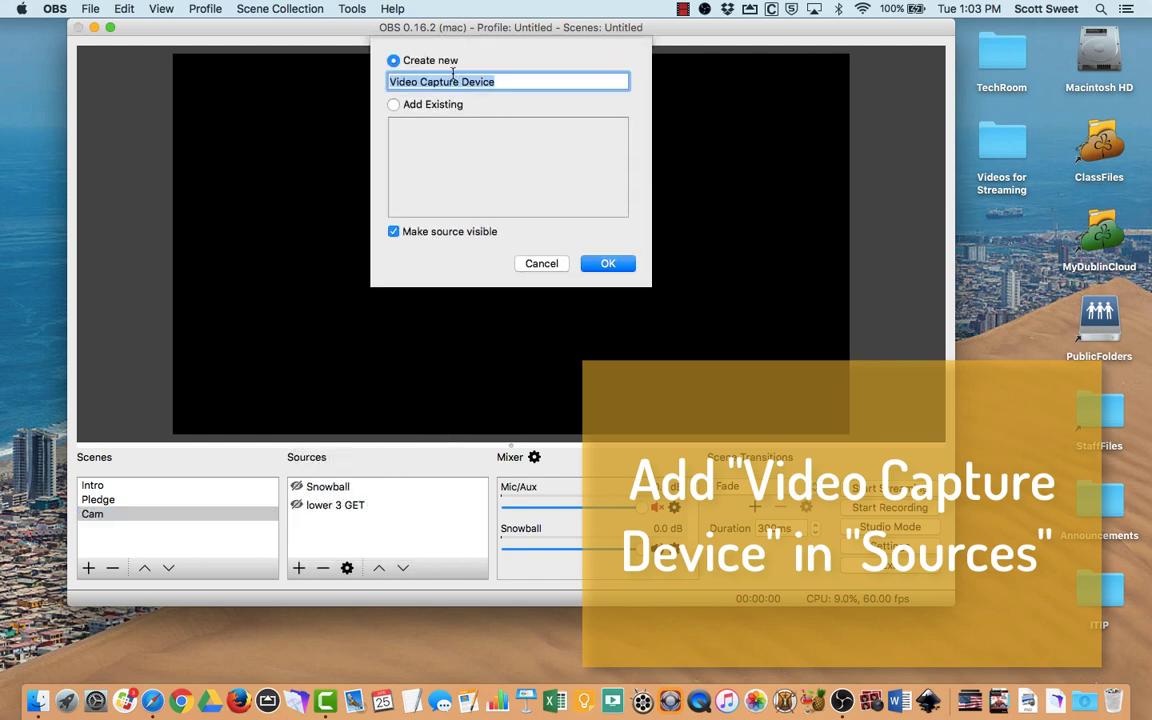
text(z)
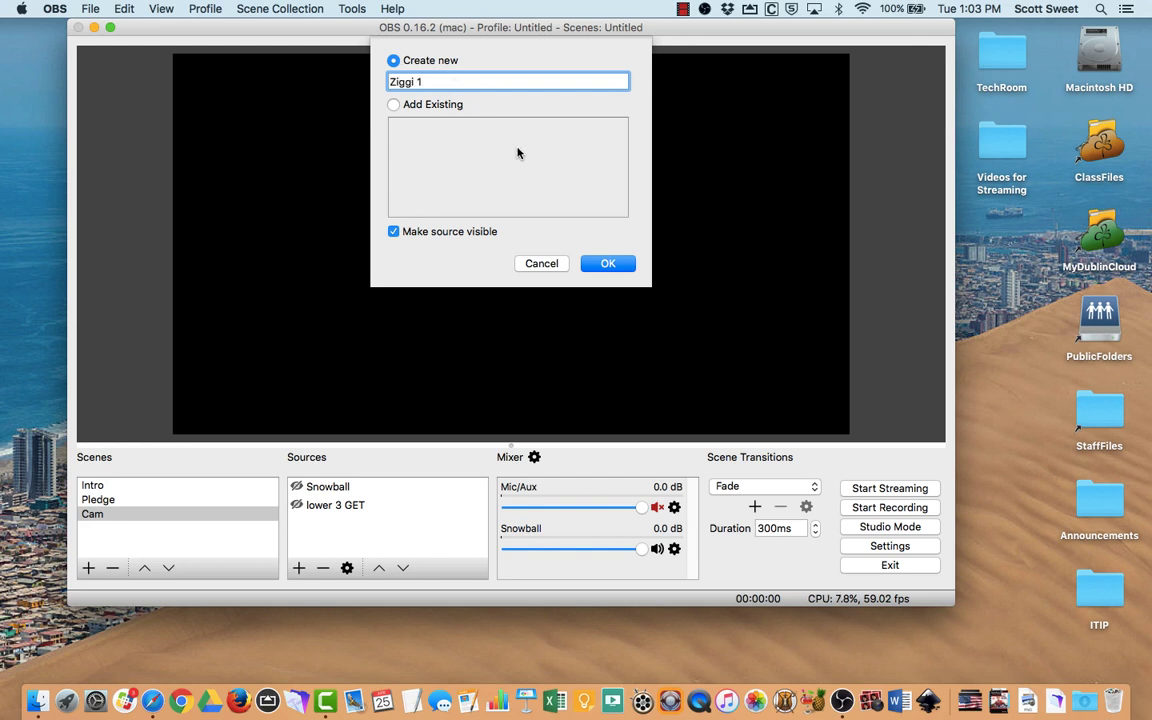
Confirm Ziggi 1 and set its device to IPEVO Ziggi-HD with the 960x540 preset
click(605, 264)
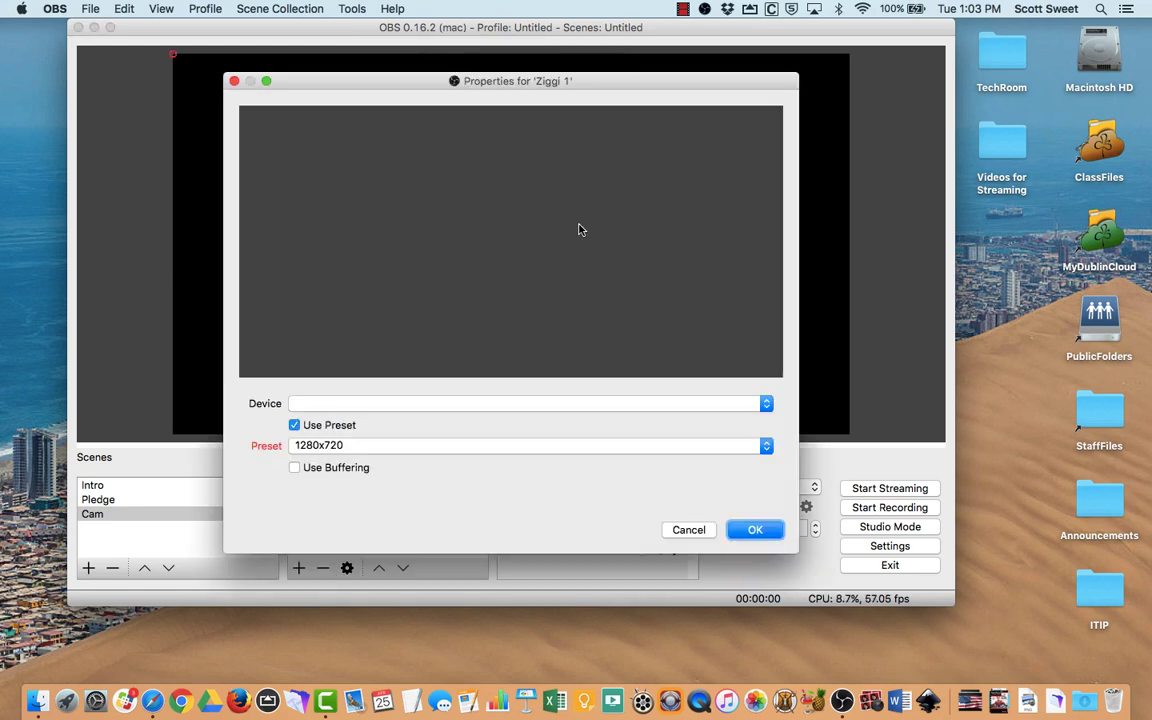
click(379, 404)
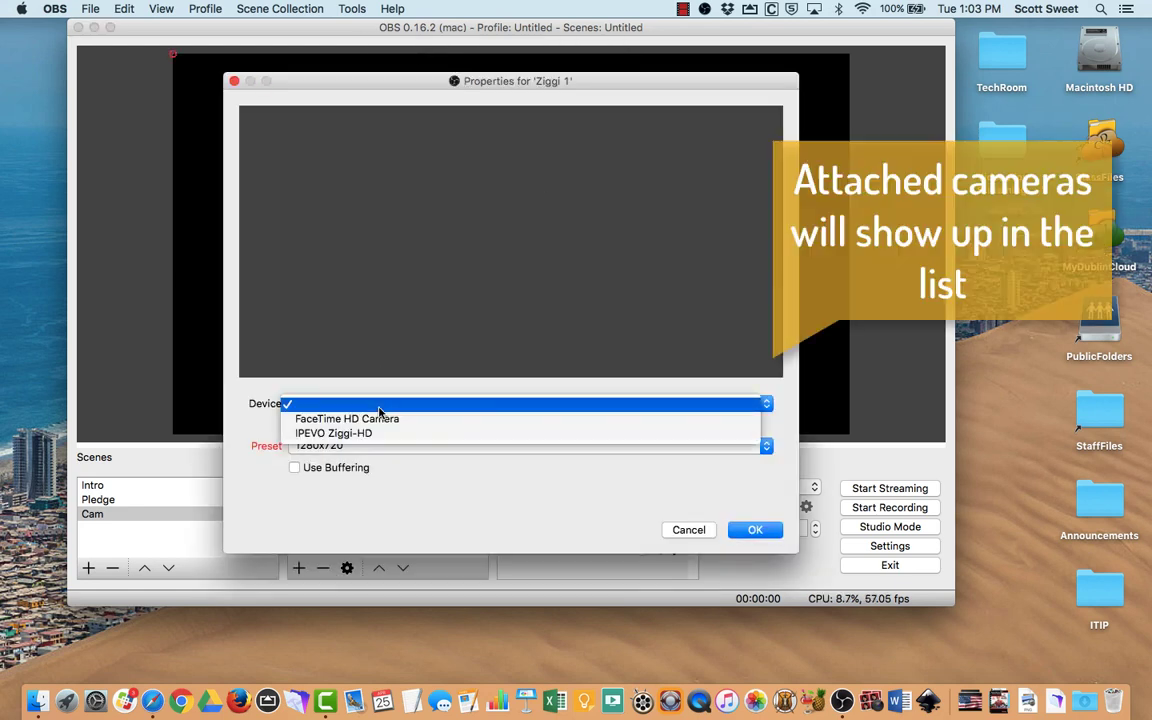
click(450, 447)
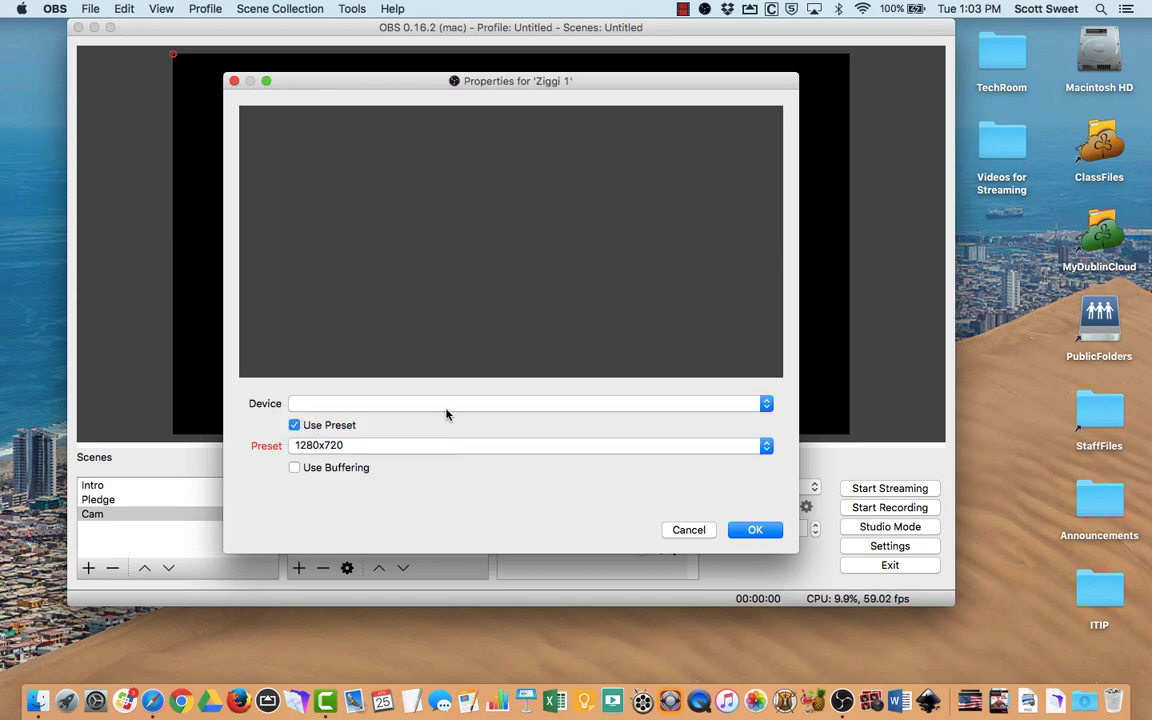
click(447, 406)
click(447, 432)
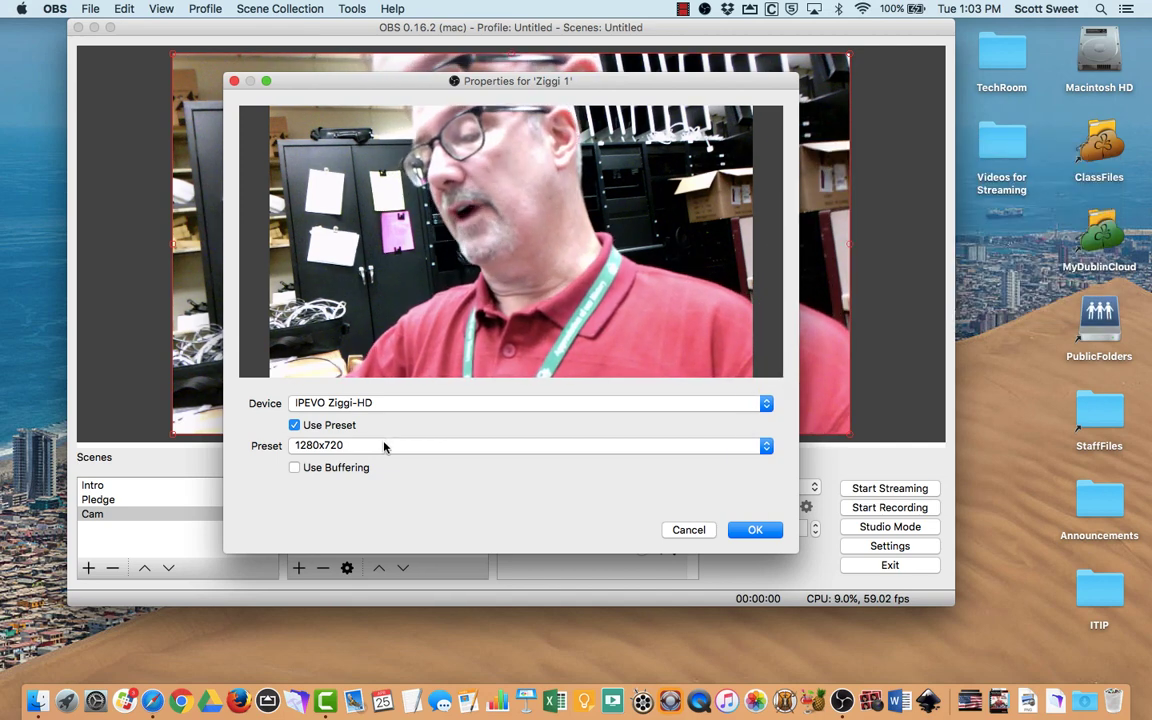
click(384, 446)
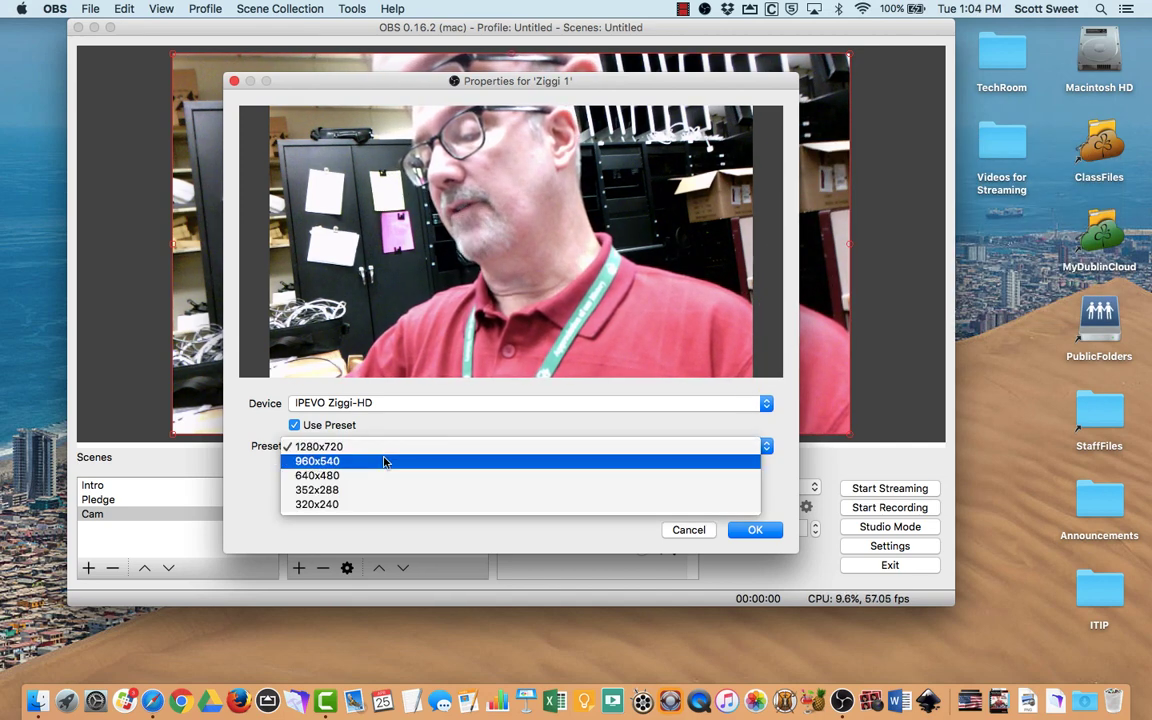
click(384, 461)
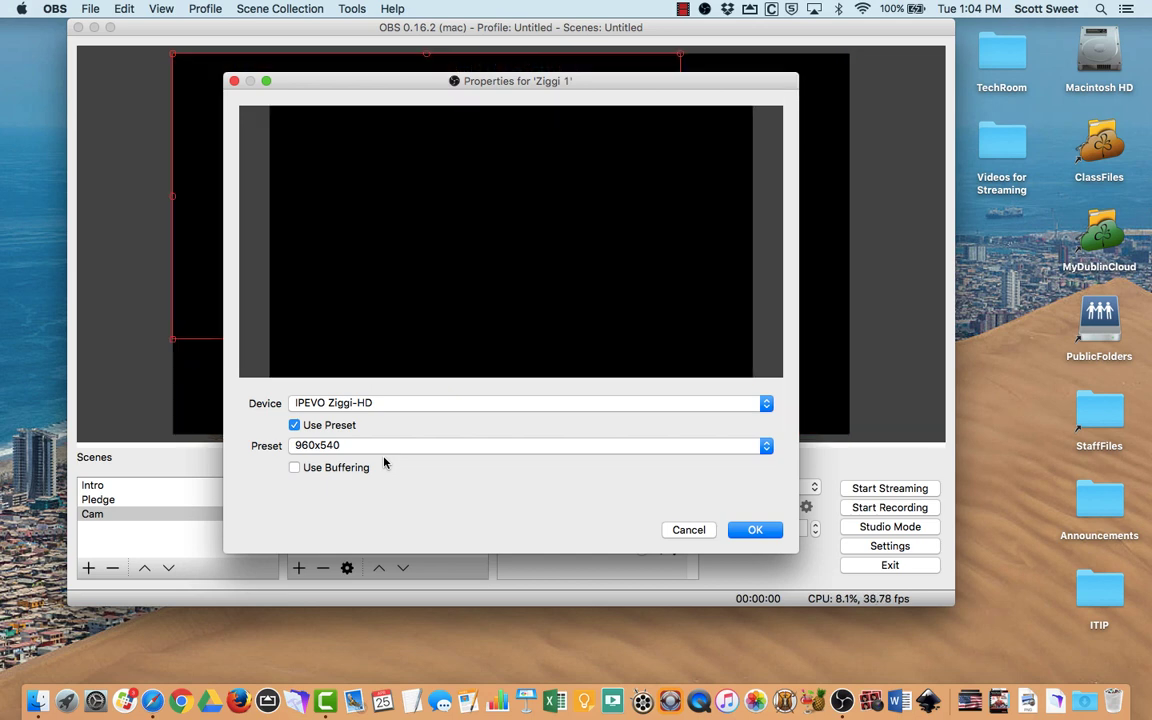
click(754, 535)
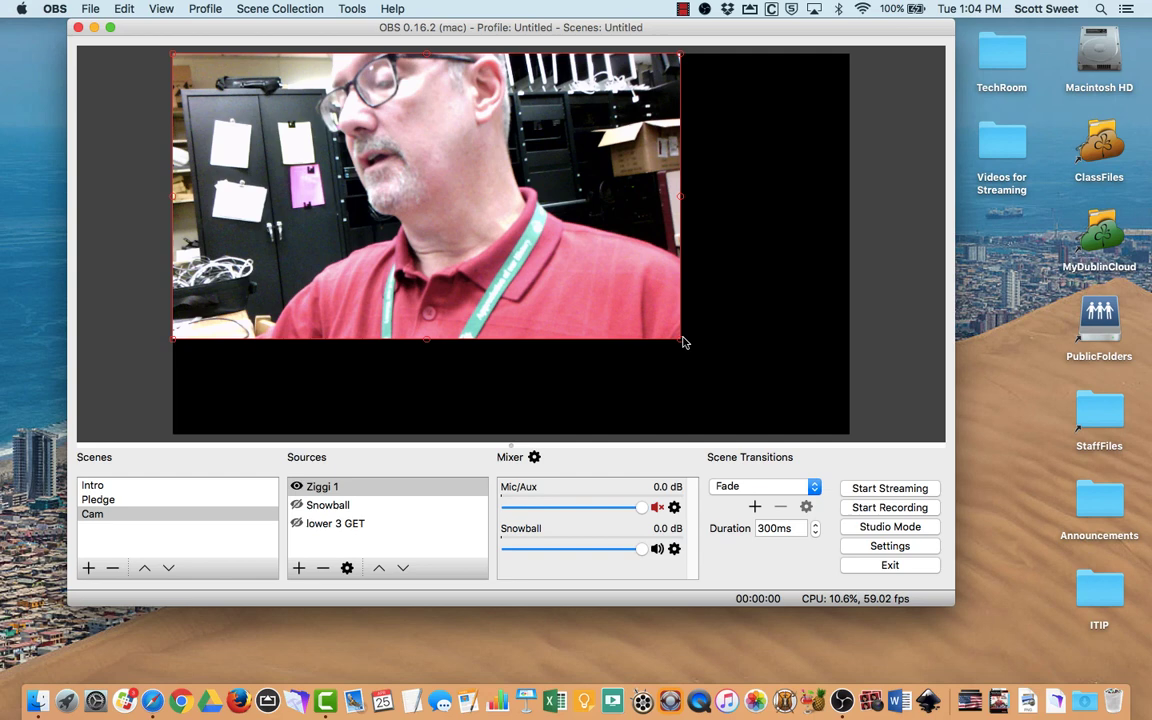
Stretch the Ziggi 1 feed to fill the canvas and show the lower 3 GET banner above it
drag(682, 336, 812, 411)
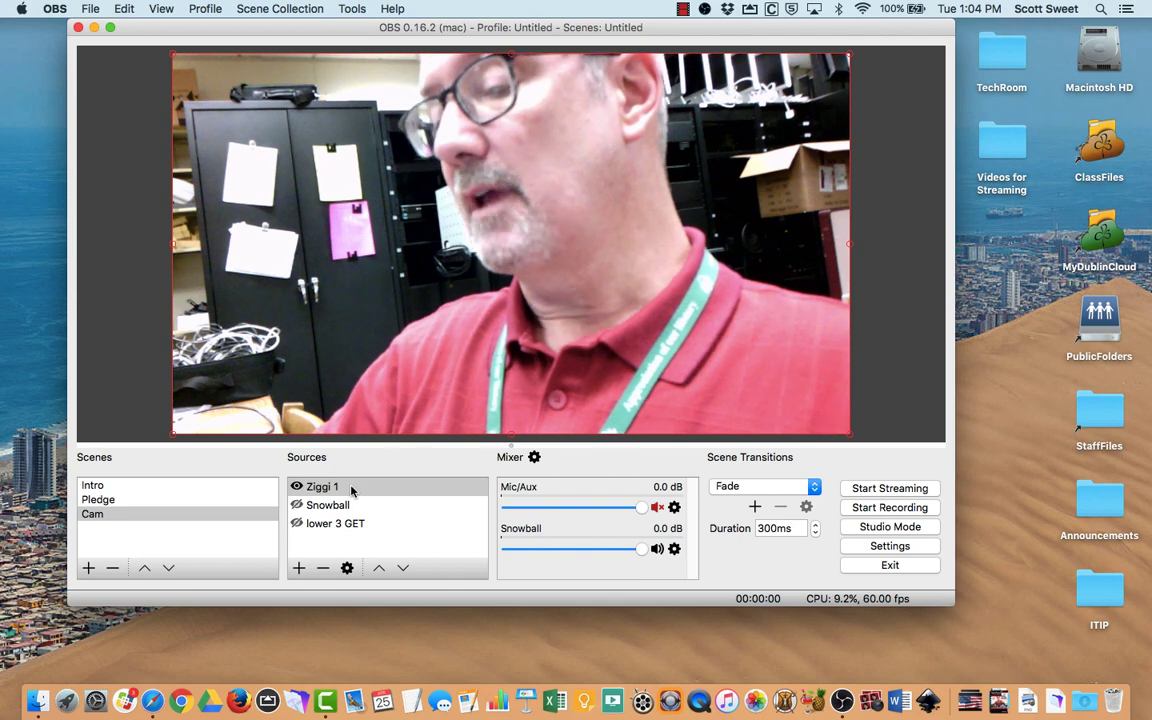
click(322, 523)
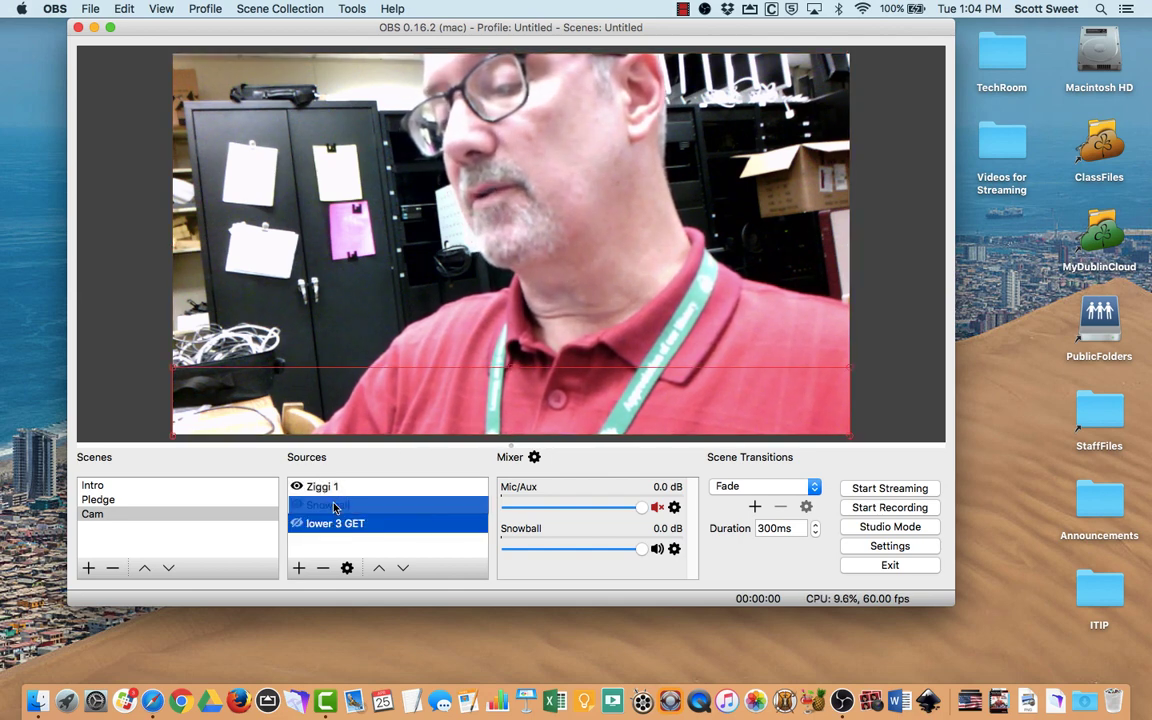
drag(332, 538, 332, 486)
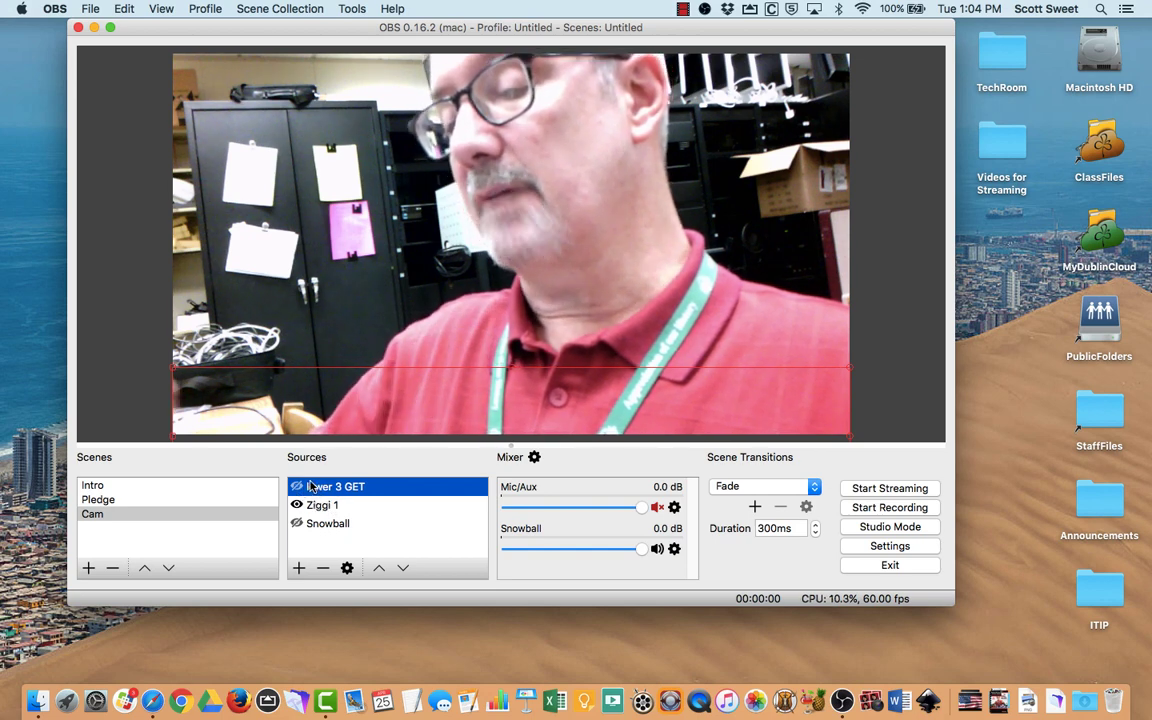
click(298, 487)
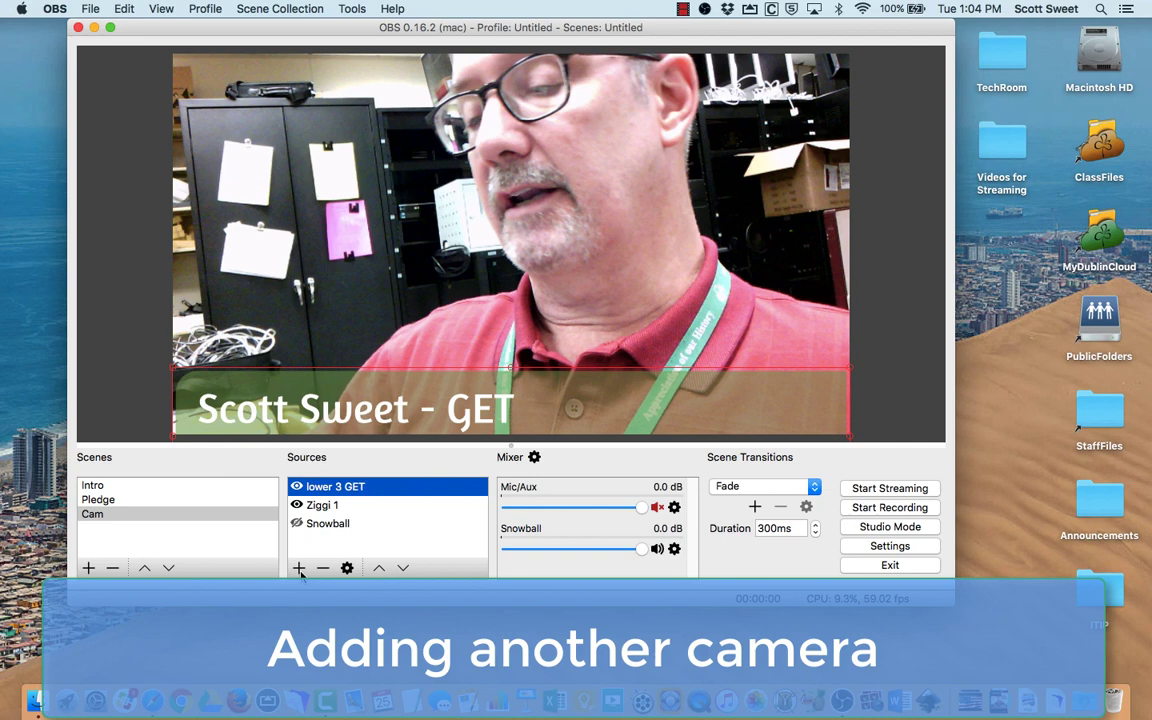
Create a new scene named 'Top View'
click(89, 568)
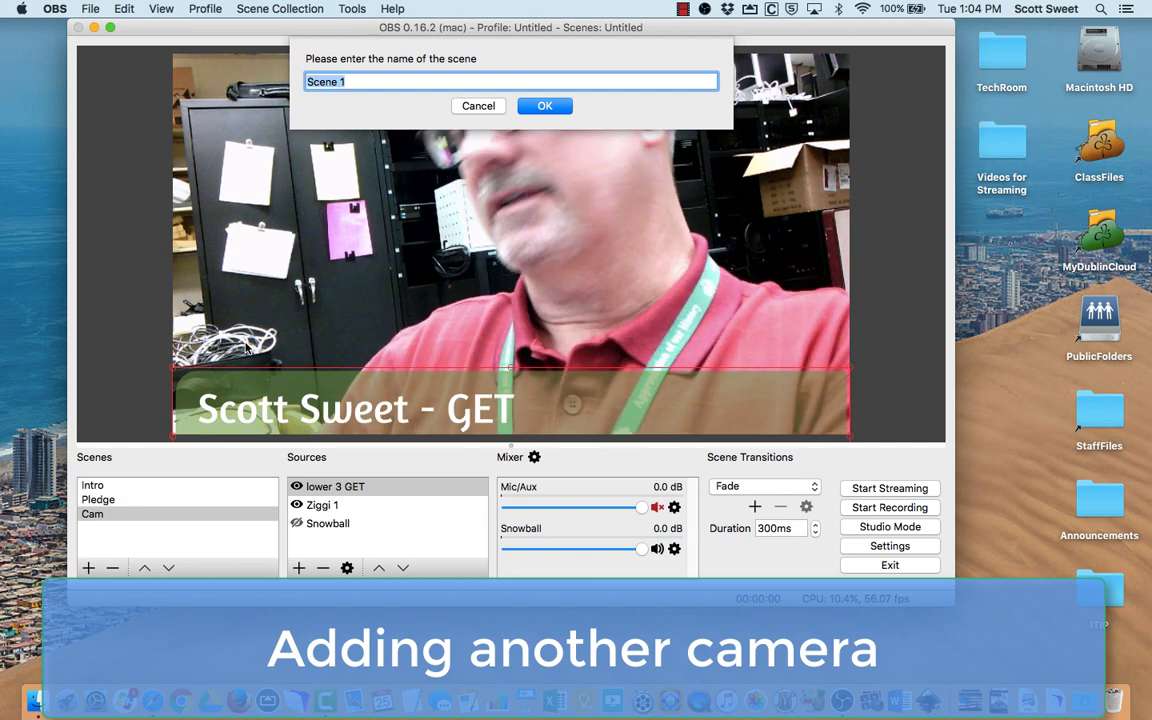
text(Top View)
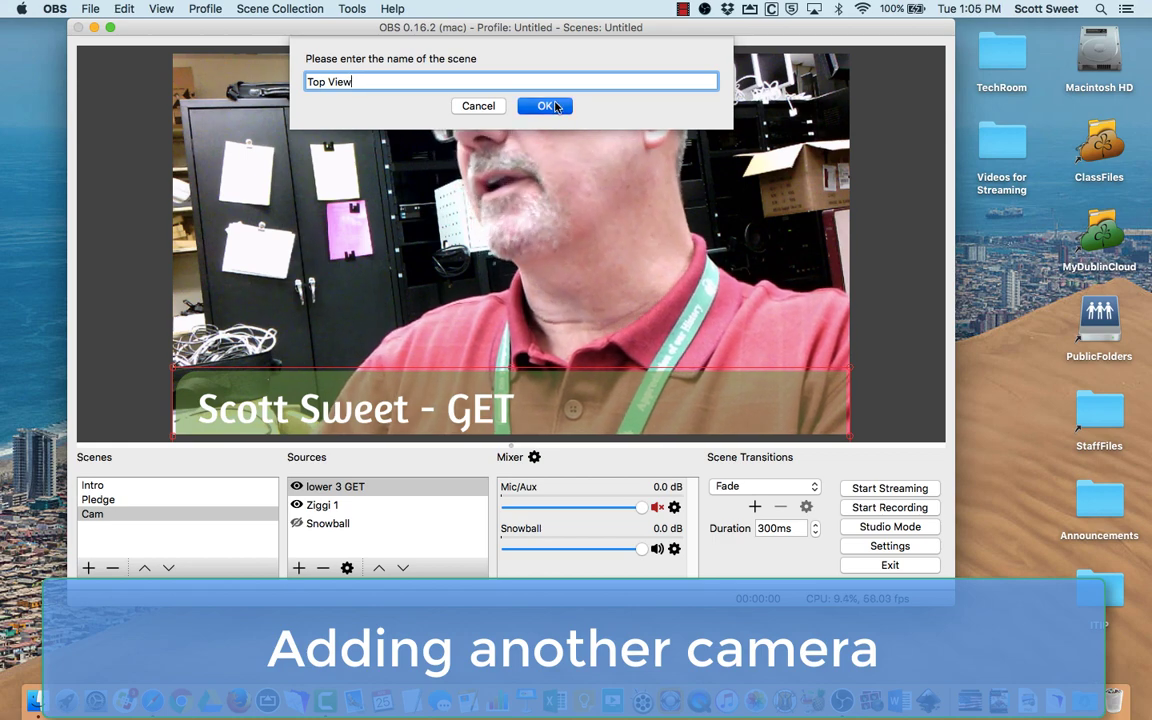
click(555, 111)
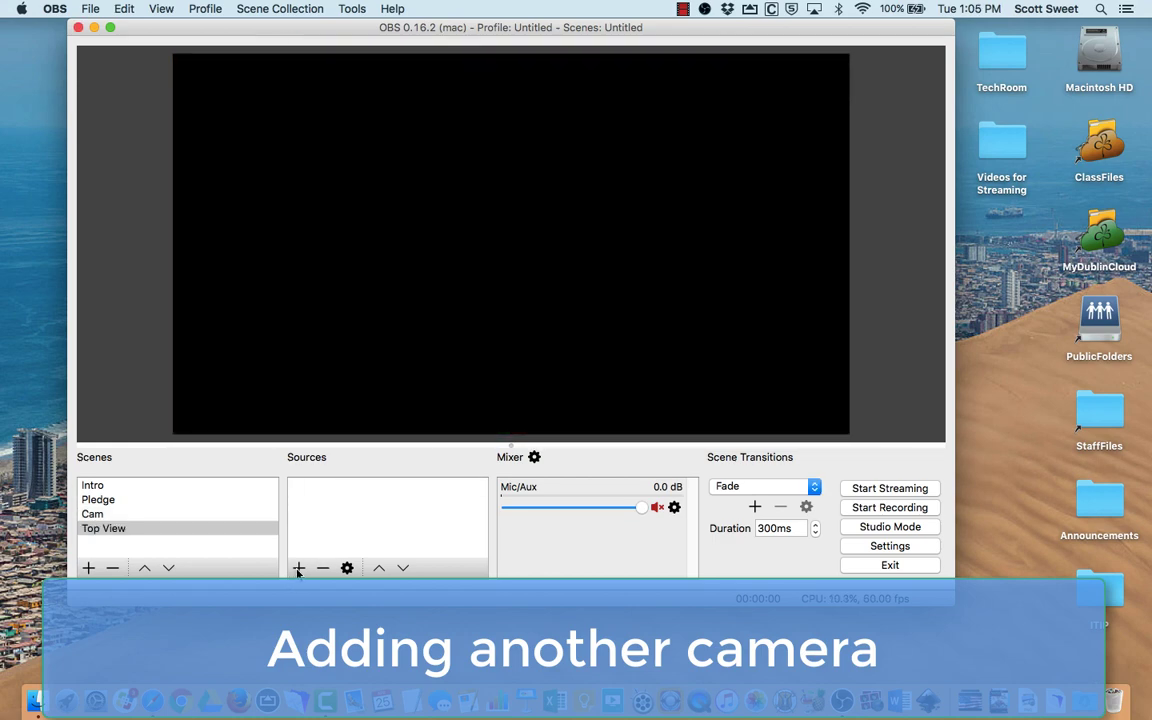
Add a Video Capture Device source 'Ziggi 2' using IPEVO Ziggi-HD #2 at 960x540
click(298, 569)
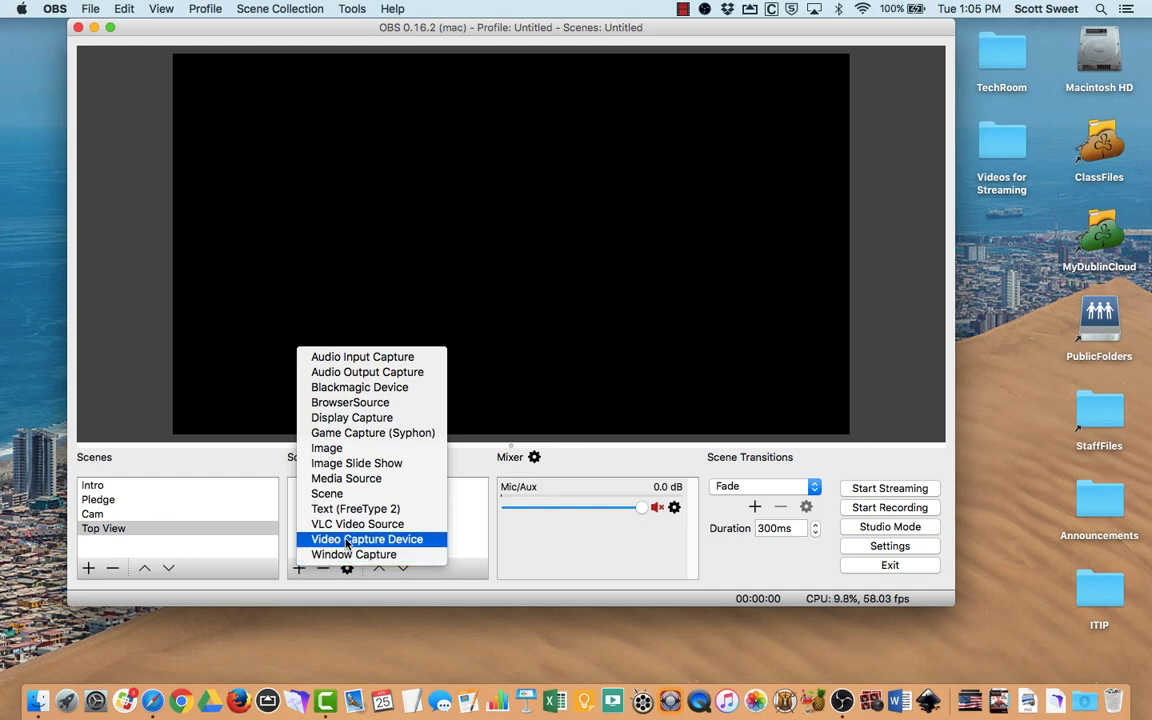
click(347, 540)
text(Ziggi 2)
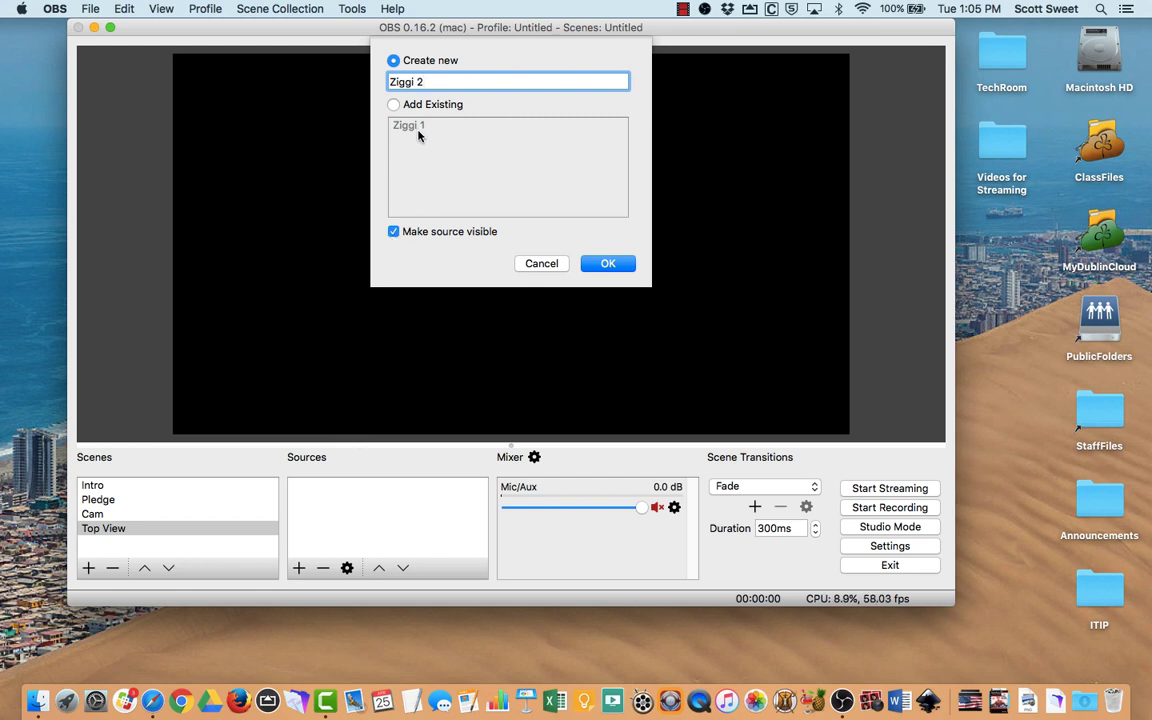
click(603, 265)
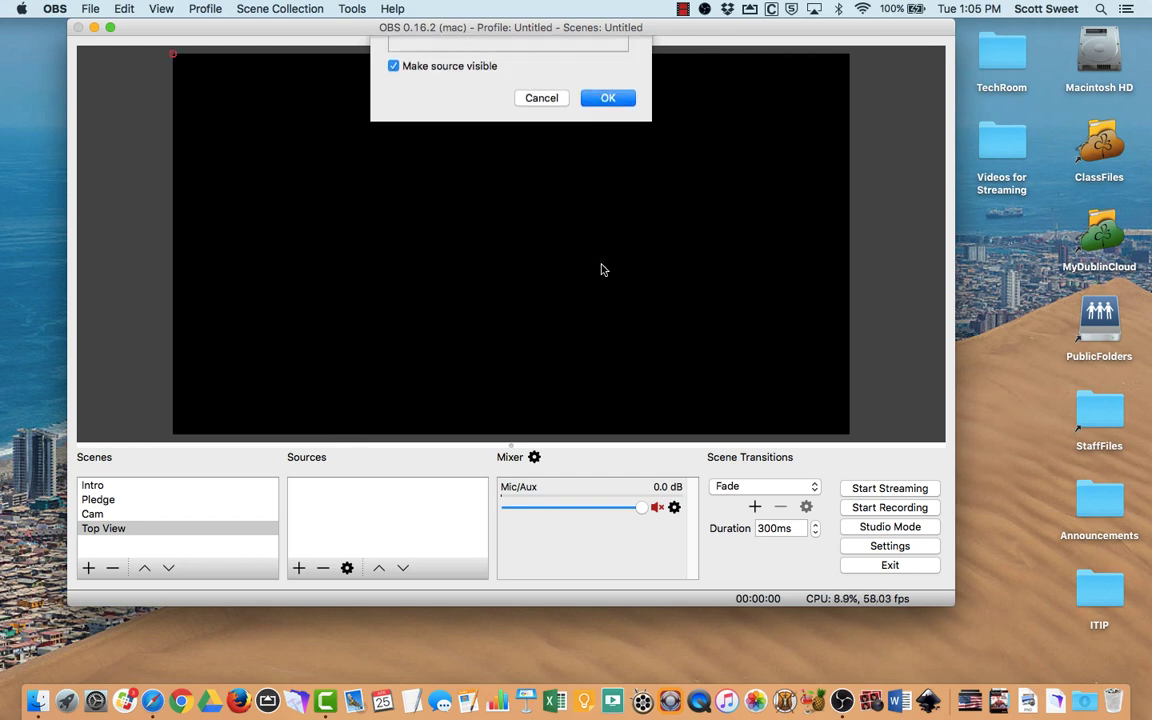
click(501, 404)
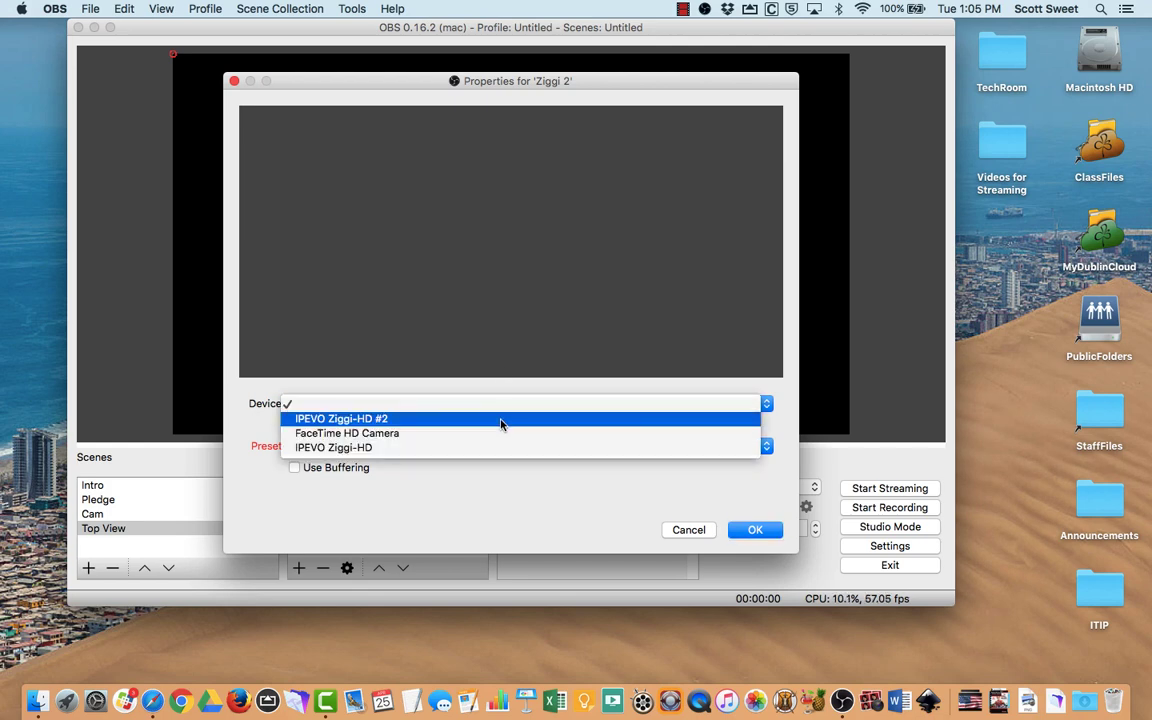
click(501, 420)
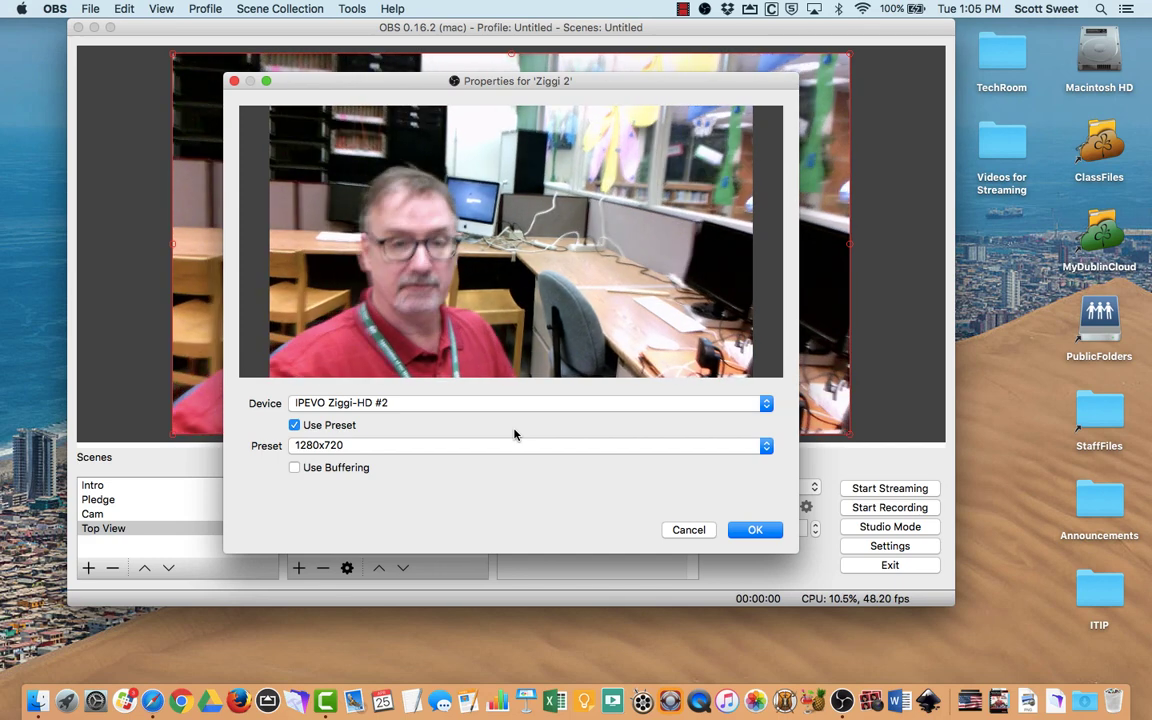
click(653, 449)
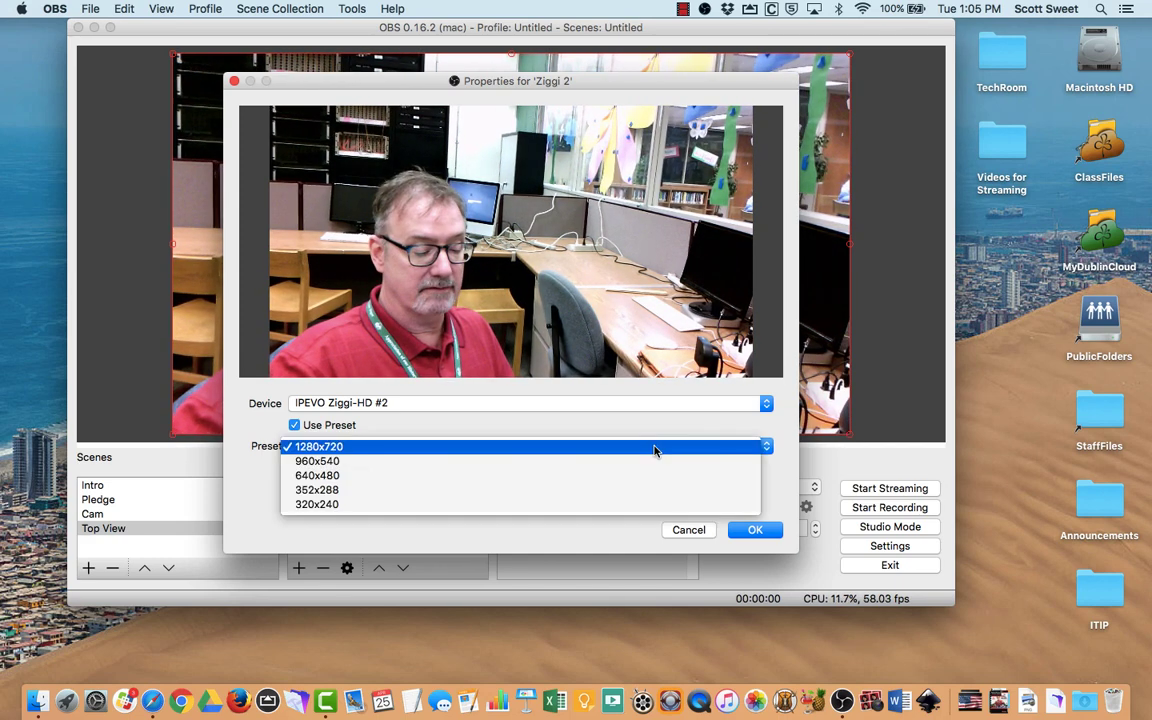
click(650, 470)
click(755, 529)
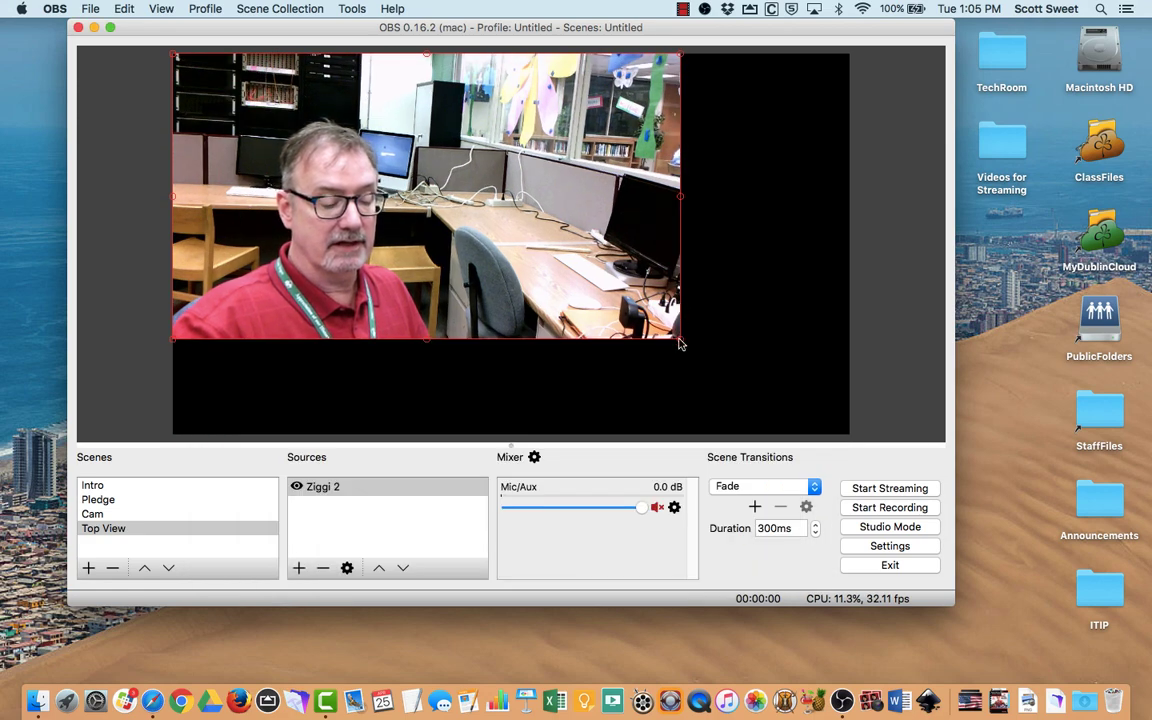
Stretch Ziggi 2 to fill the Top View canvas, then switch scenes, ending on Cam
drag(678, 343, 848, 433)
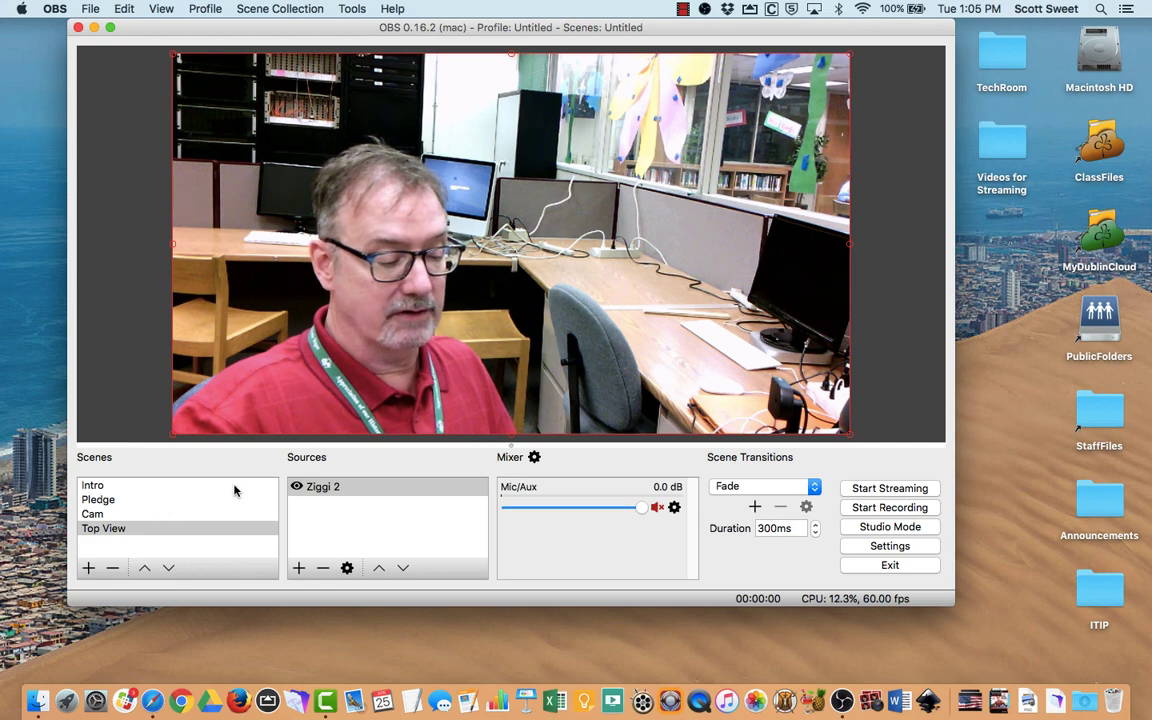
click(106, 516)
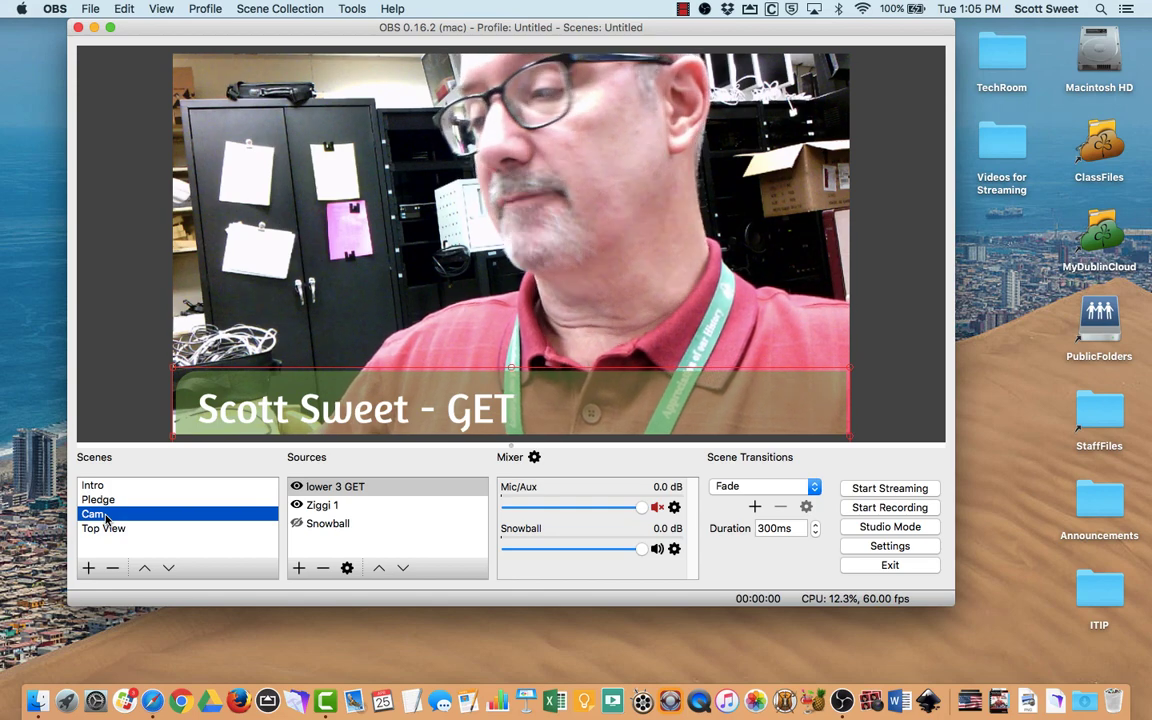
click(104, 529)
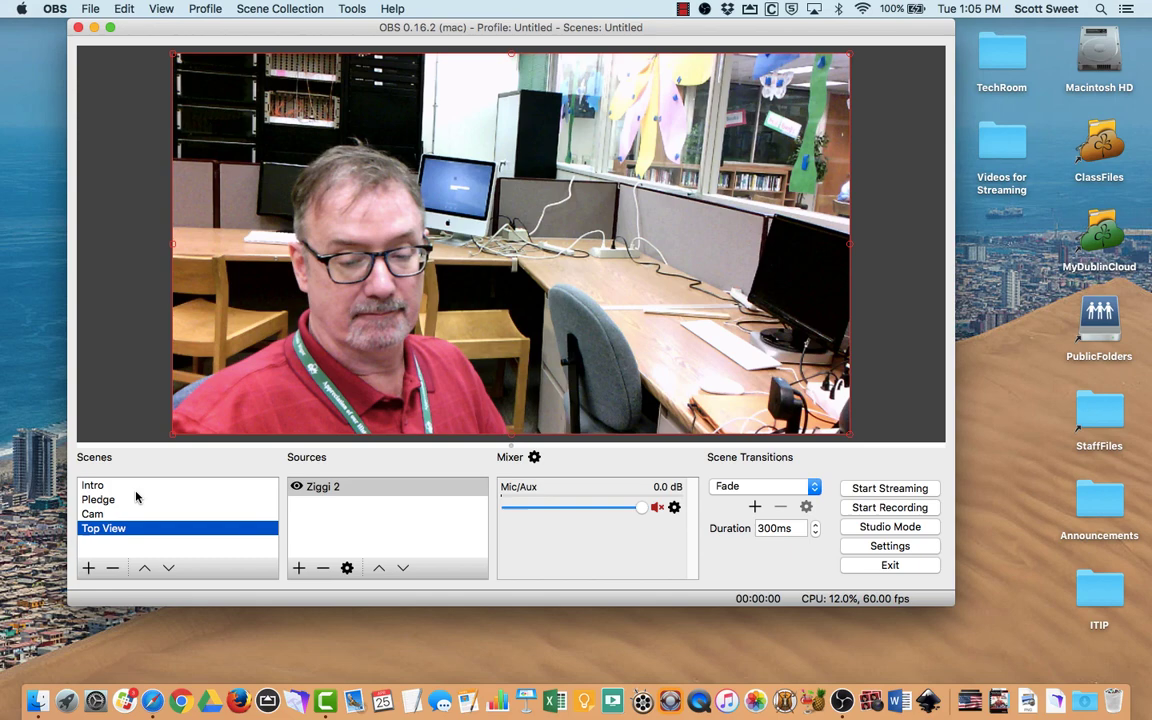
click(181, 513)
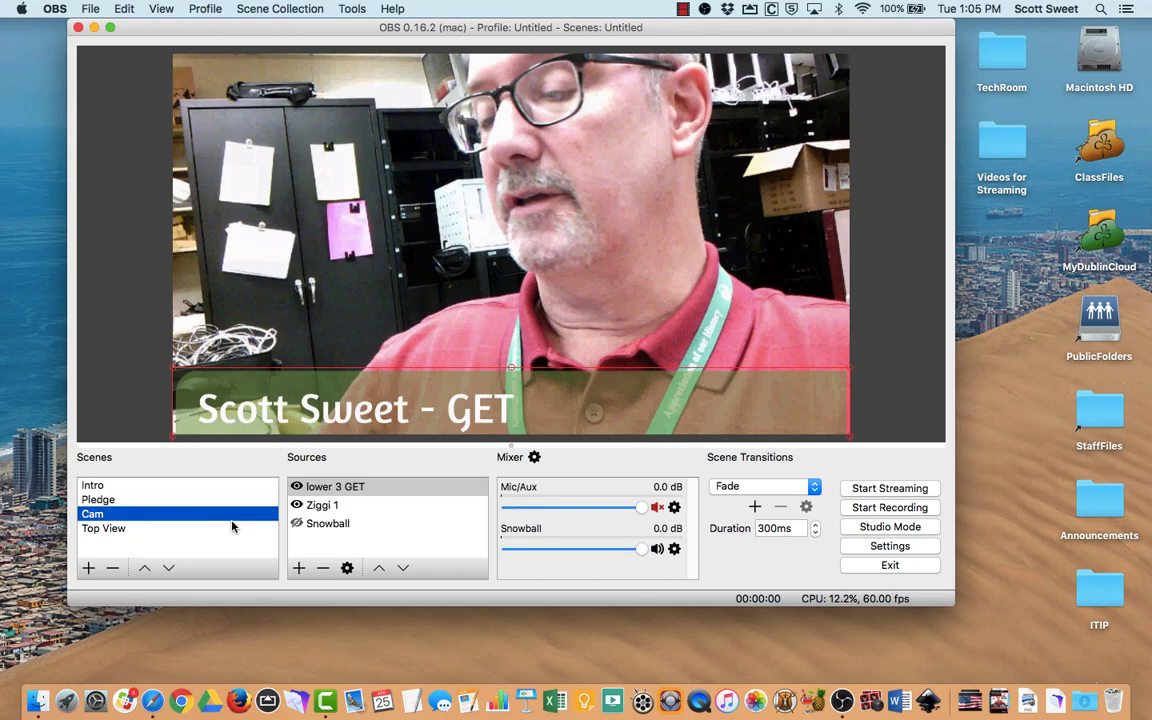
Add the existing Ziggi 2 camera source to the Cam scene
click(299, 567)
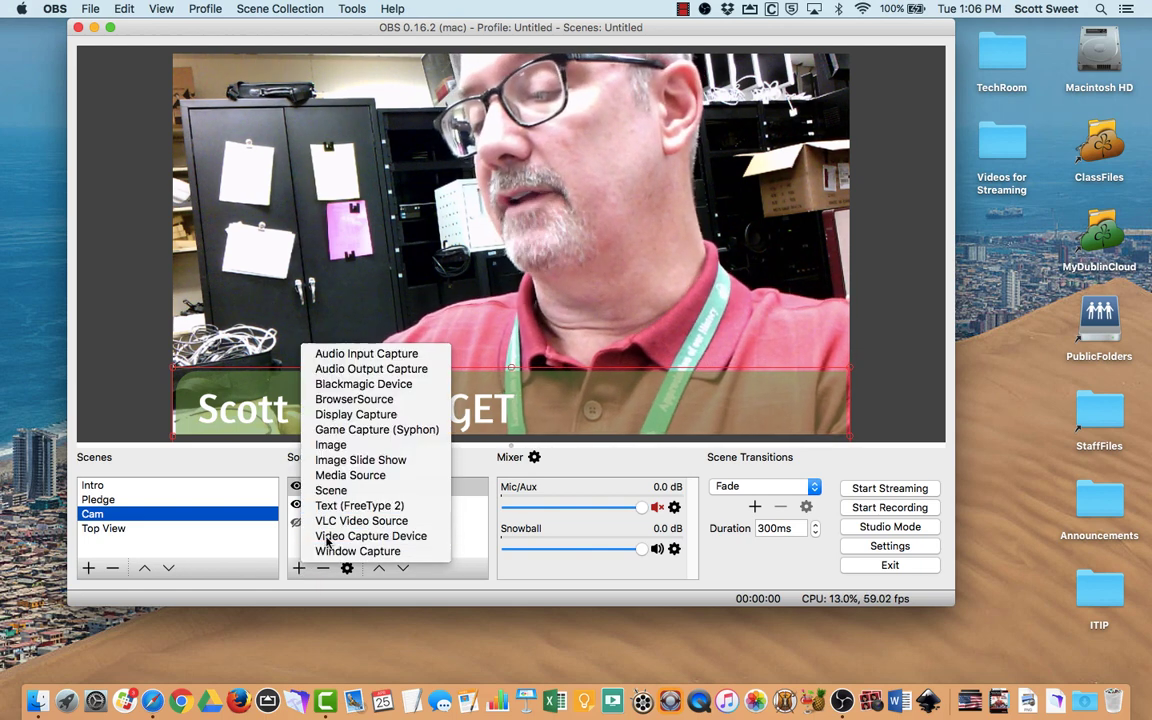
click(327, 538)
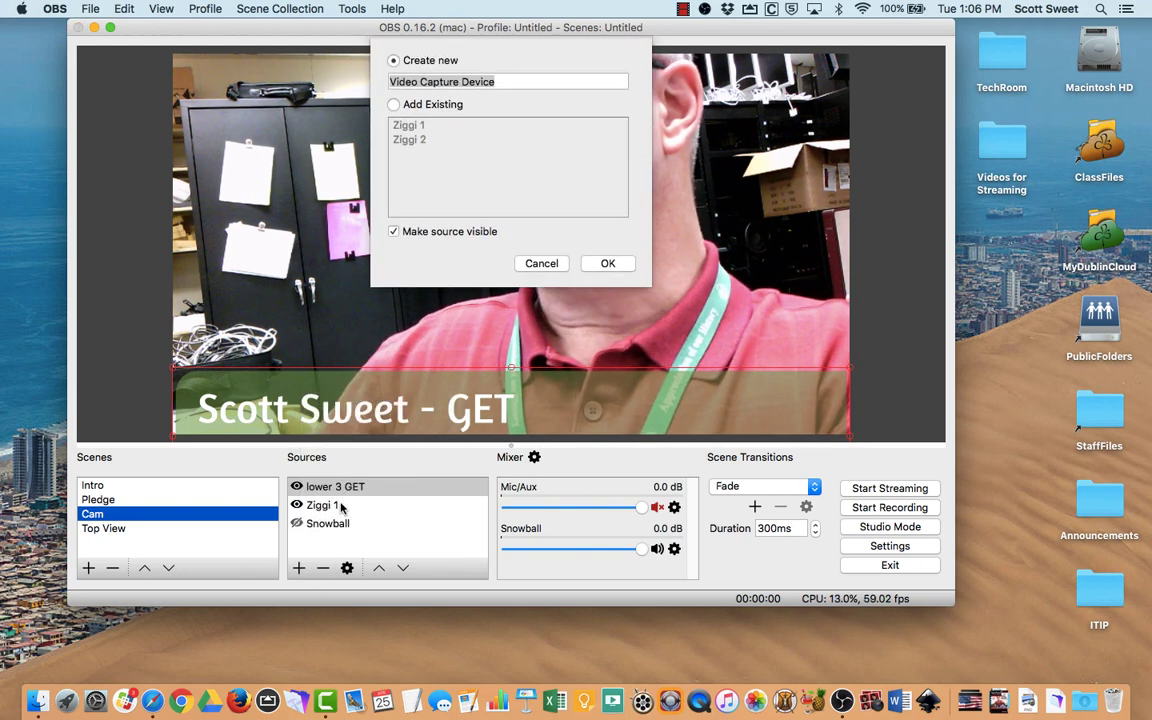
click(435, 107)
click(432, 140)
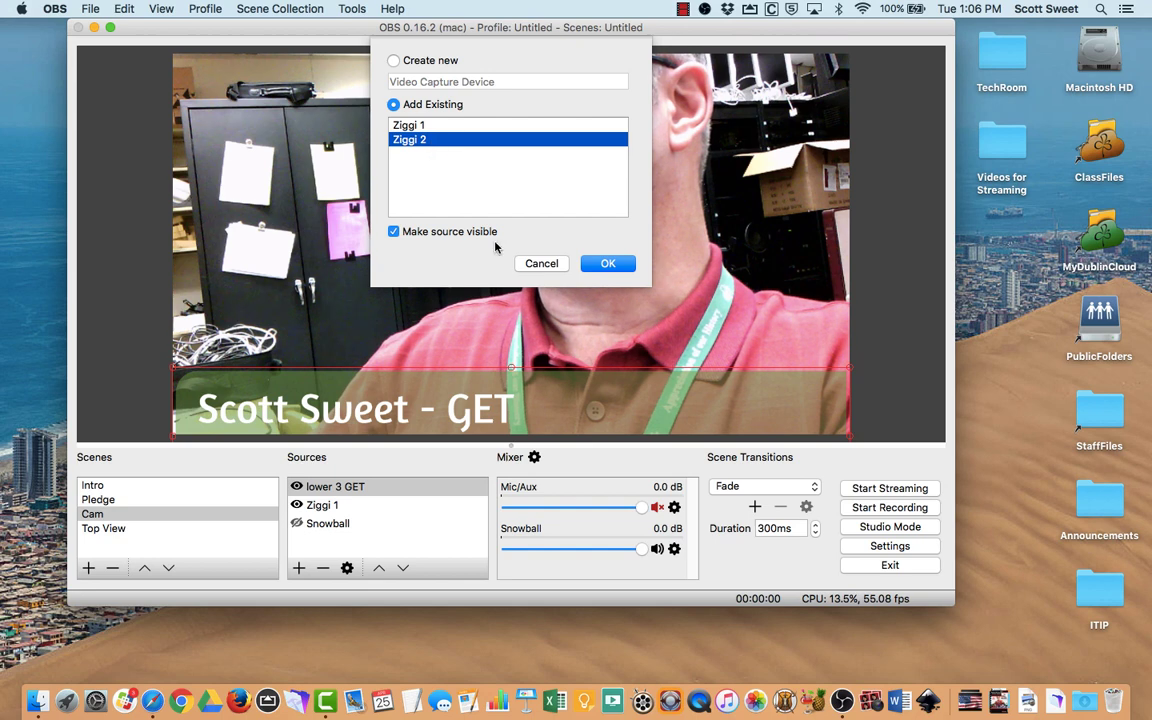
click(609, 264)
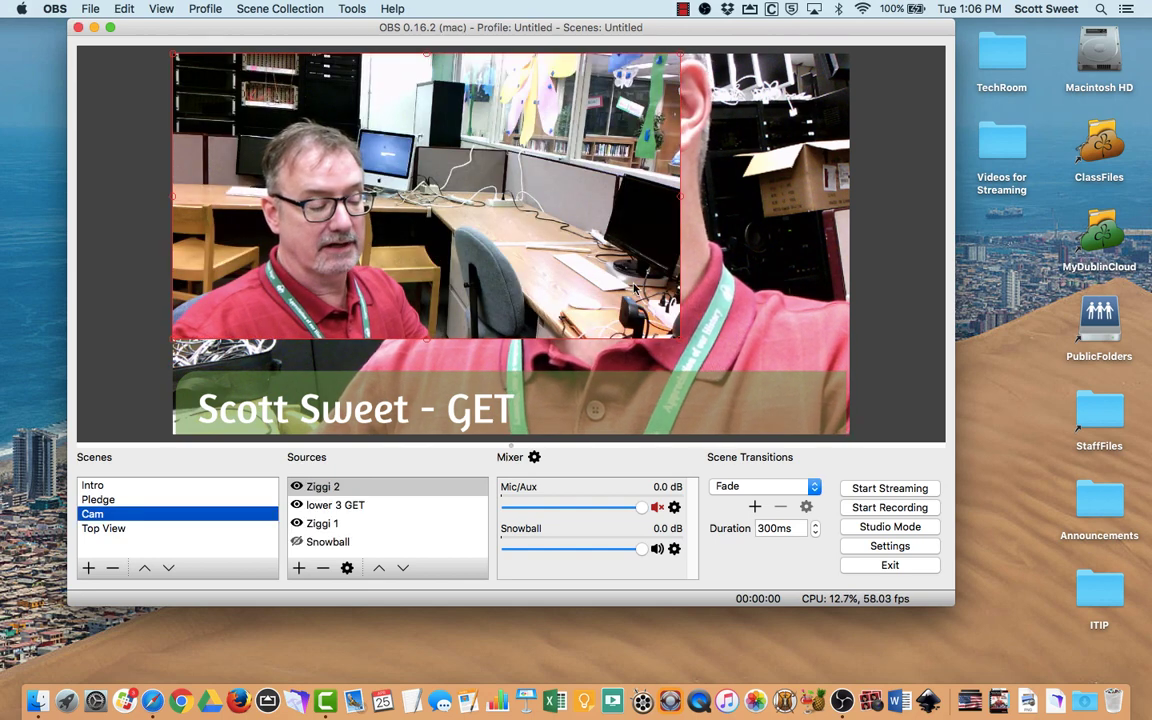
Nudge Ziggi 2 toward the top-left and hide the lower 3 GET banner
mouse_move(676, 336)
mouse_down()
mouse_move(587, 314)
mouse_move(663, 343)
mouse_up()
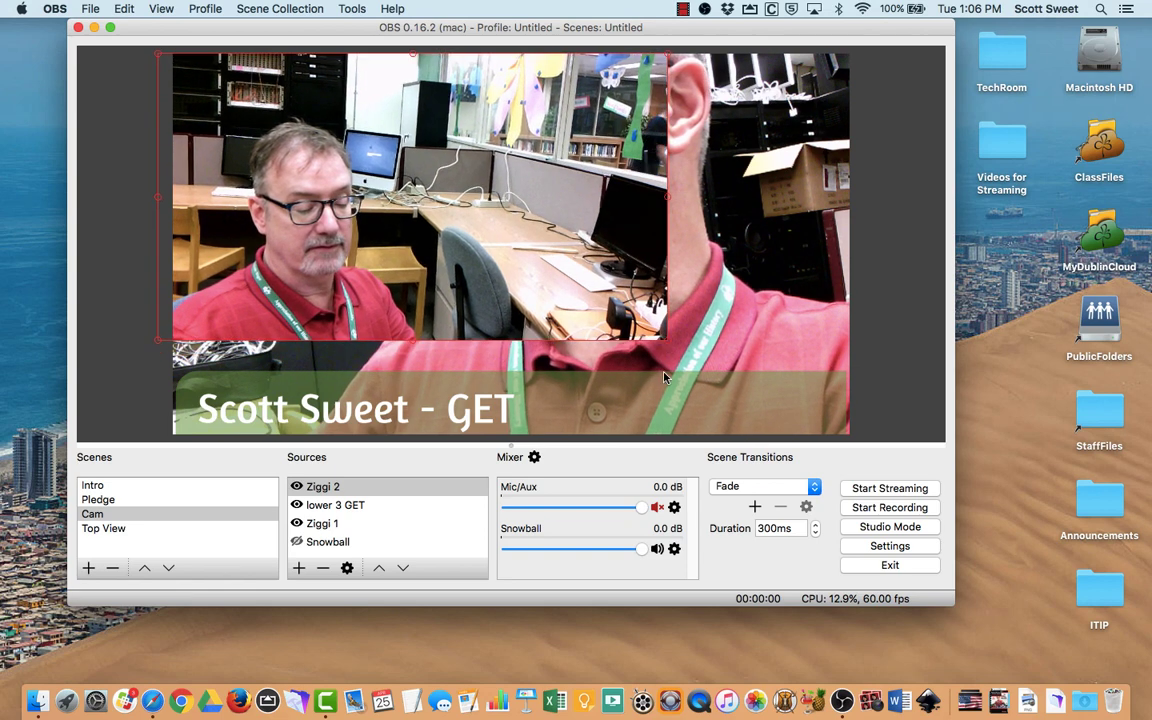
click(657, 390)
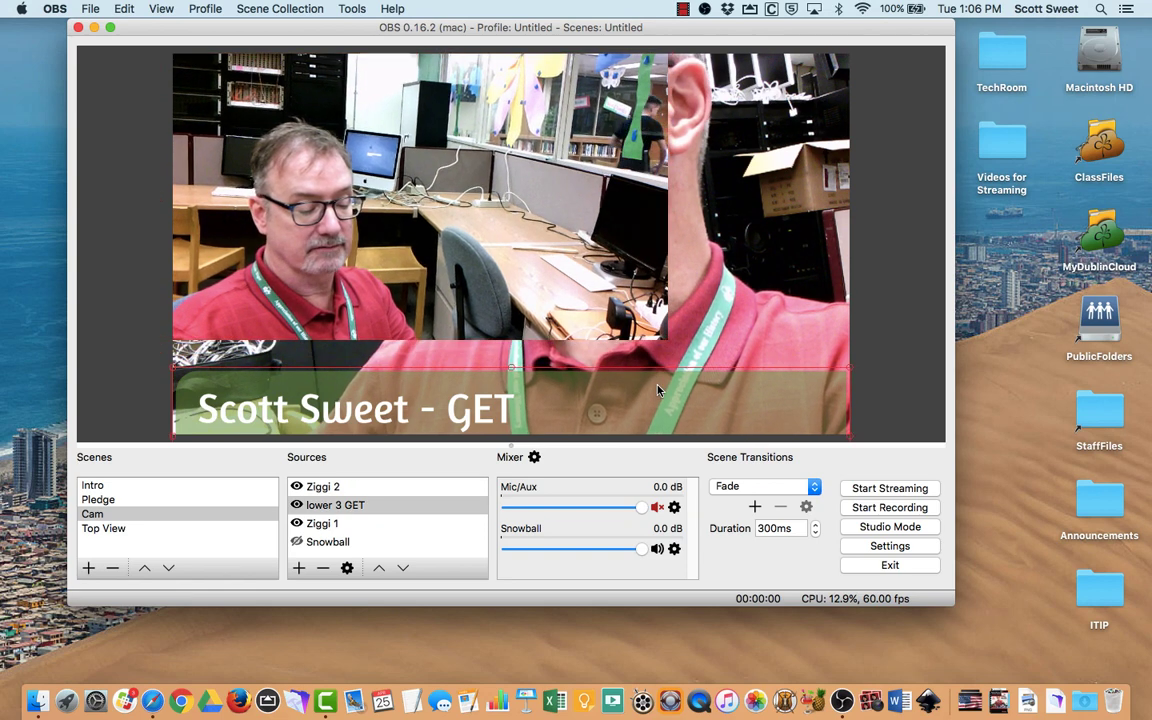
click(297, 505)
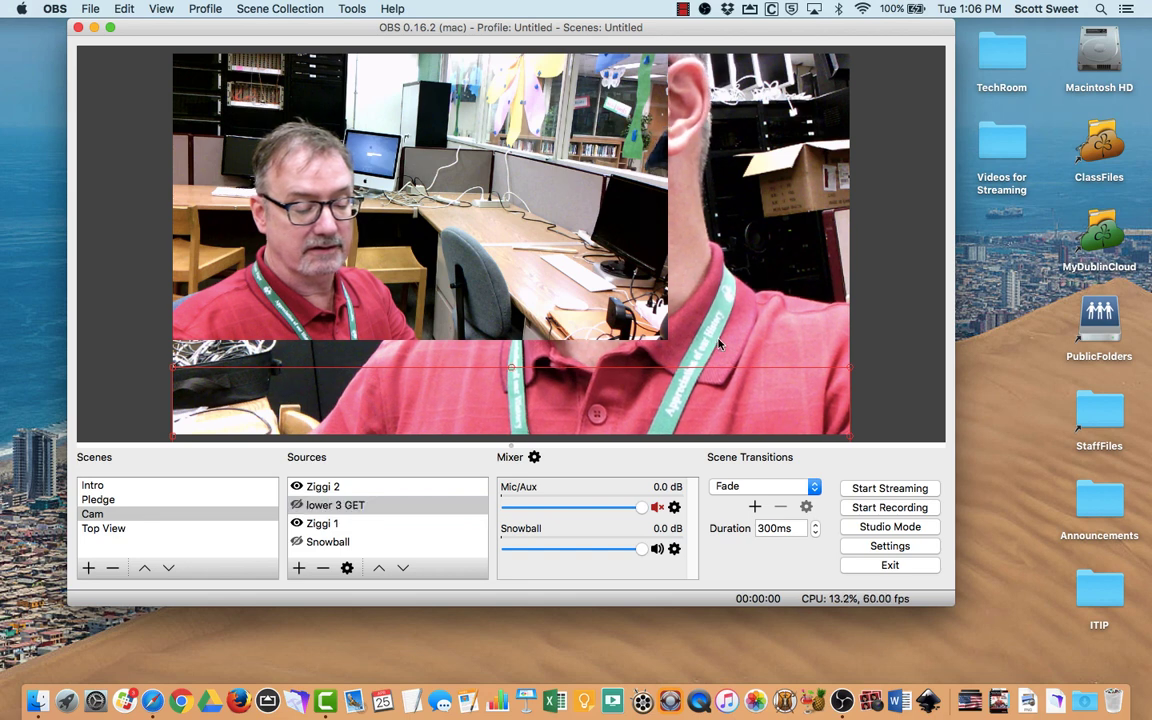
Shrink Ziggi 1 into the lower-right quarter and align Ziggi 2 with the left edge
click(303, 383)
drag(176, 433, 580, 290)
drag(665, 168, 537, 203)
click(663, 340)
drag(418, 158, 433, 158)
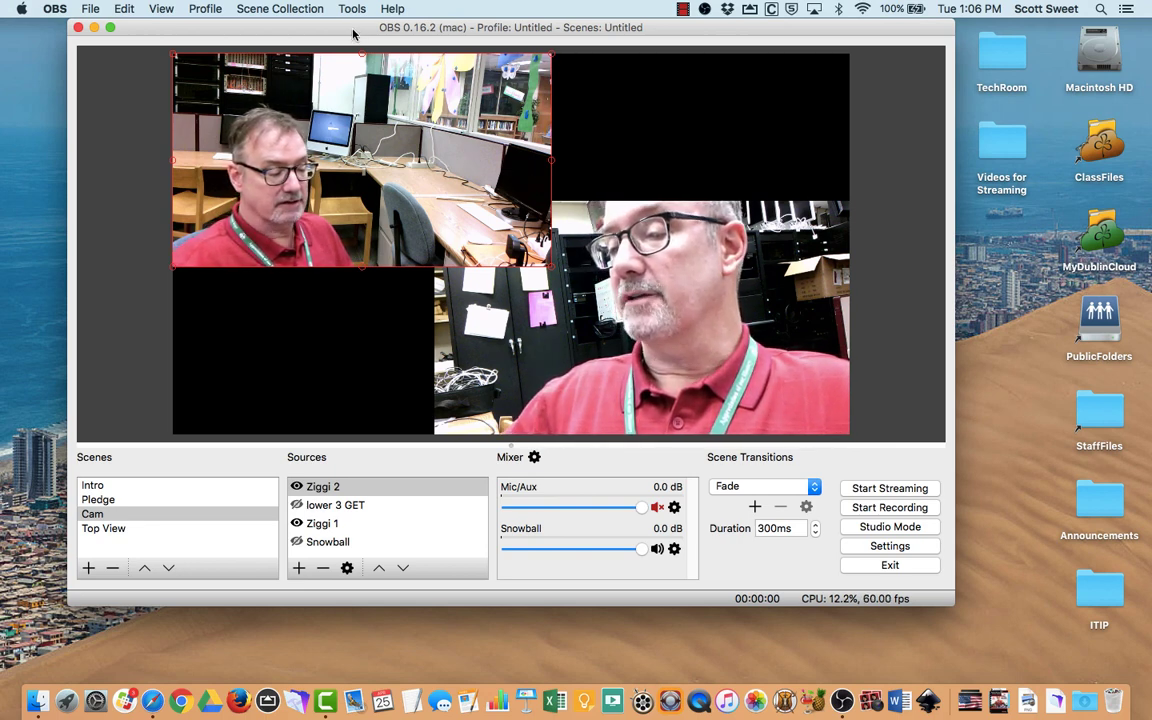
drag(352, 35, 348, 38)
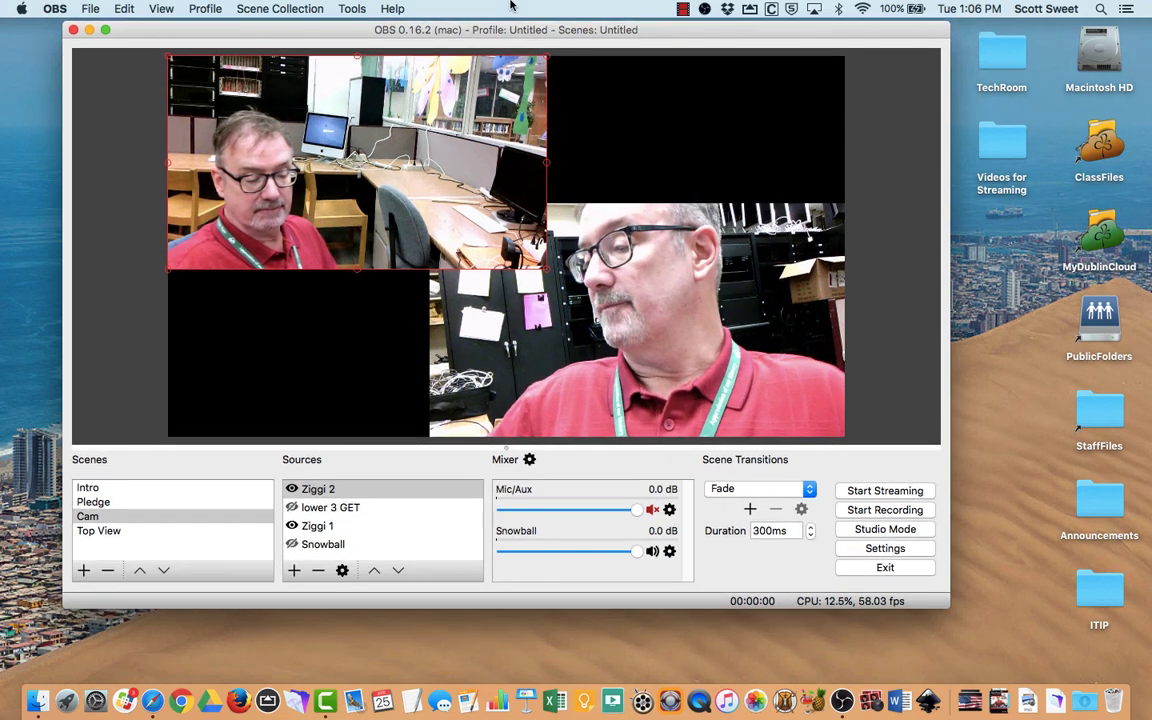